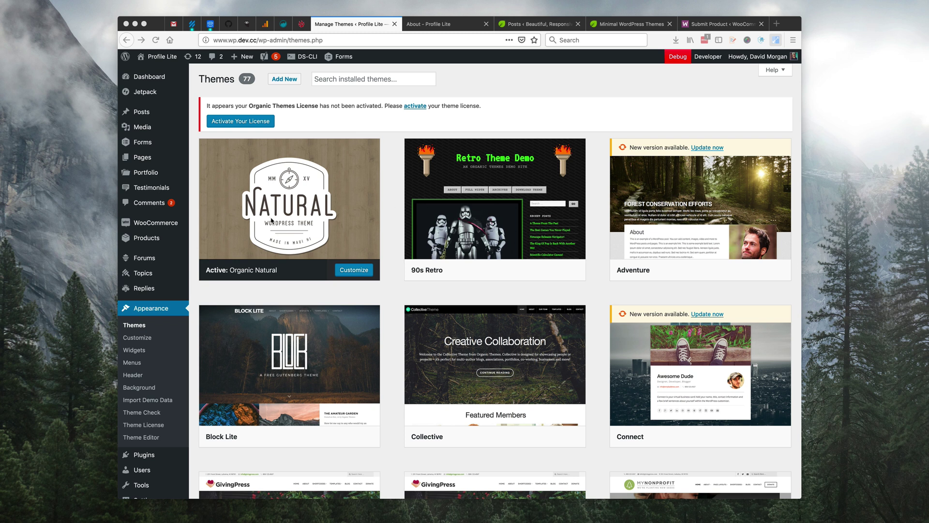
mouse_move(289, 200)
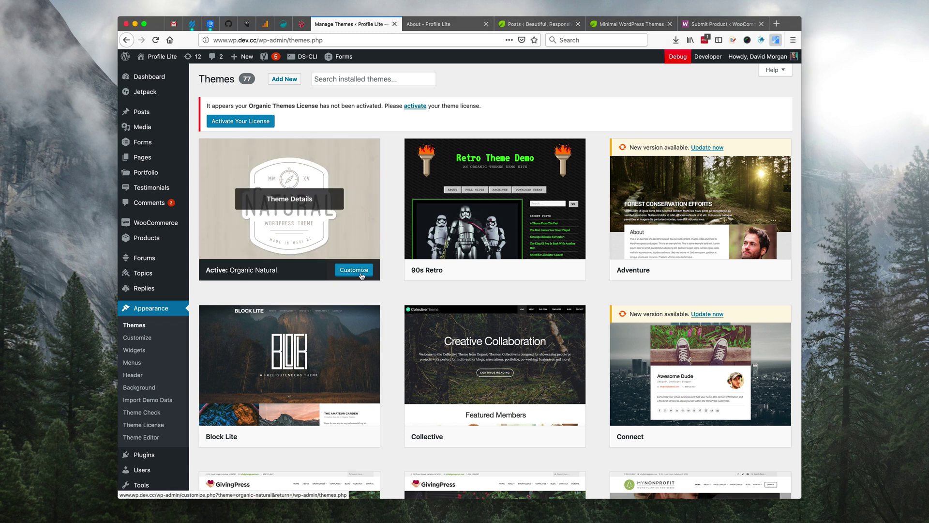
- Launch the live Customizer for the active Organic Natural theme
left_click(360, 275)
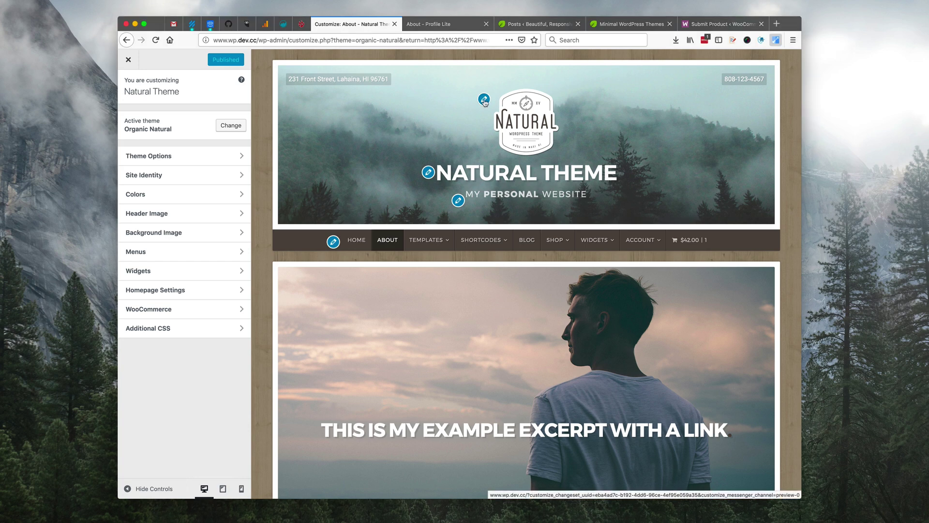
- In Site Identity, shrink the logo slightly and turn off Display Site Title
left_click(484, 100)
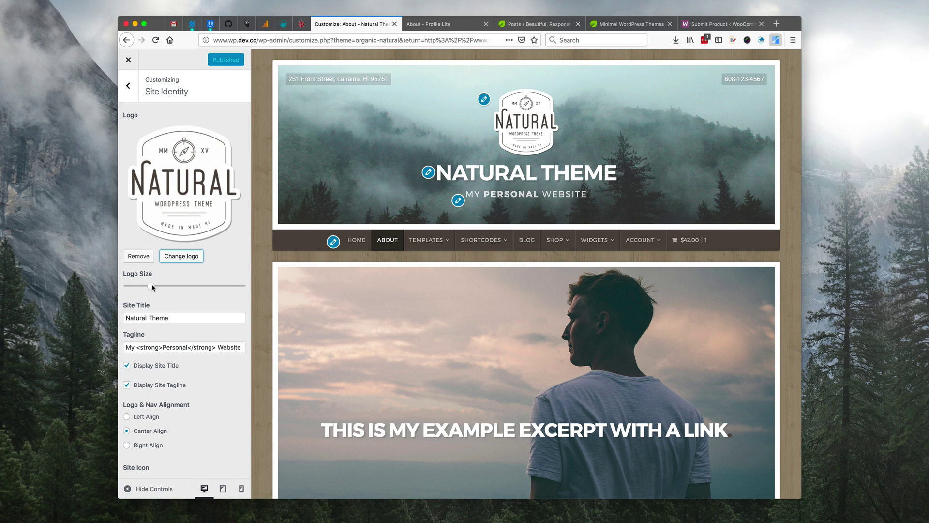
left_click_drag(150, 286, 139, 286)
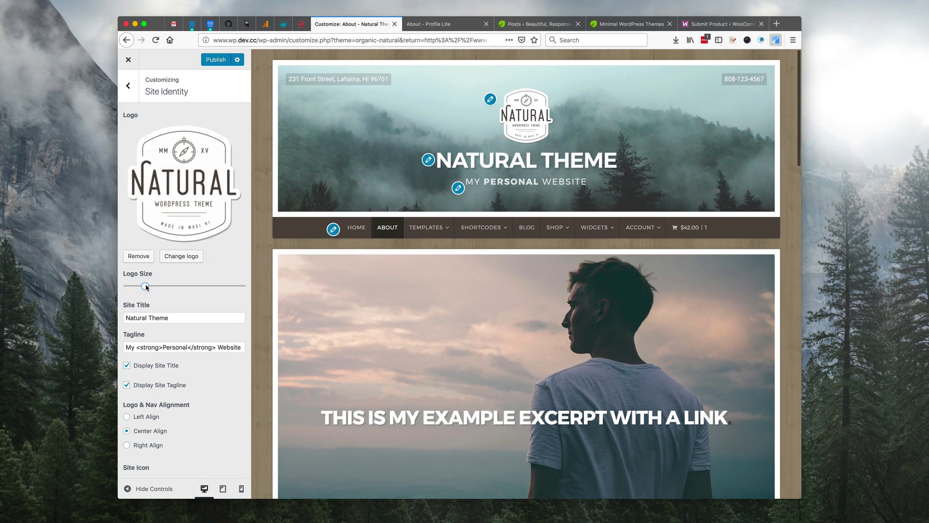
scroll(177, 311, "down", 1)
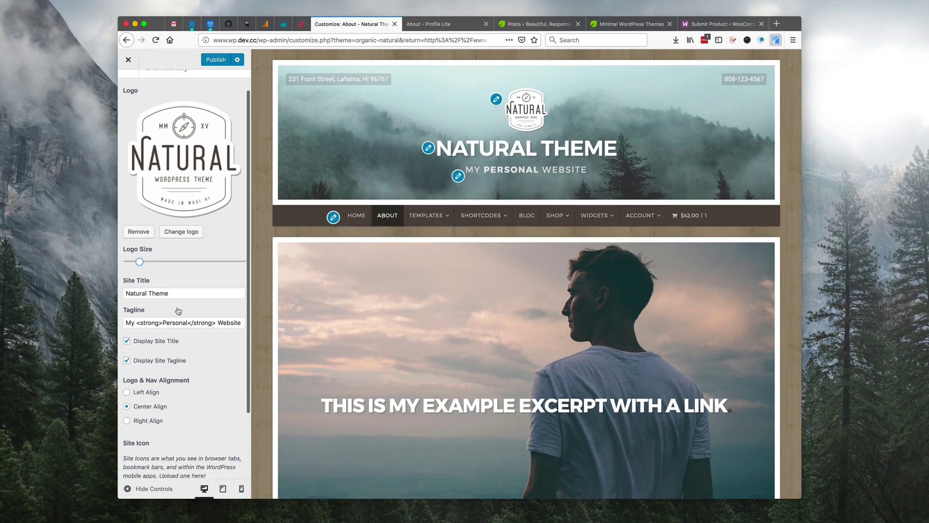
left_click(161, 343)
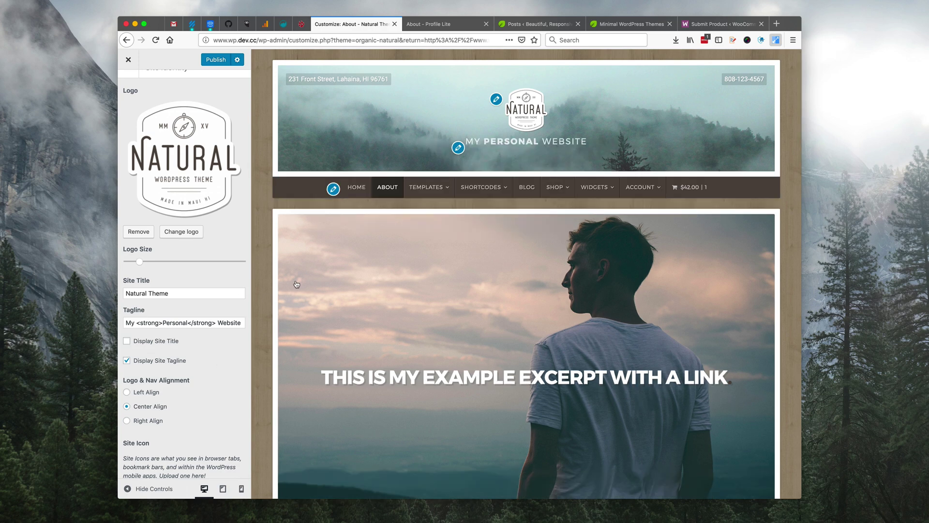
scroll(198, 176, "up", 1)
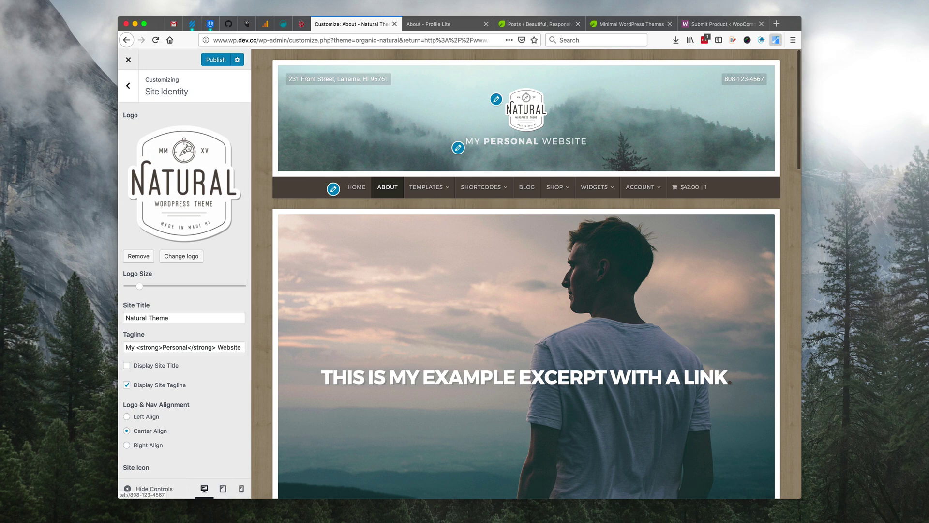
left_click(137, 95)
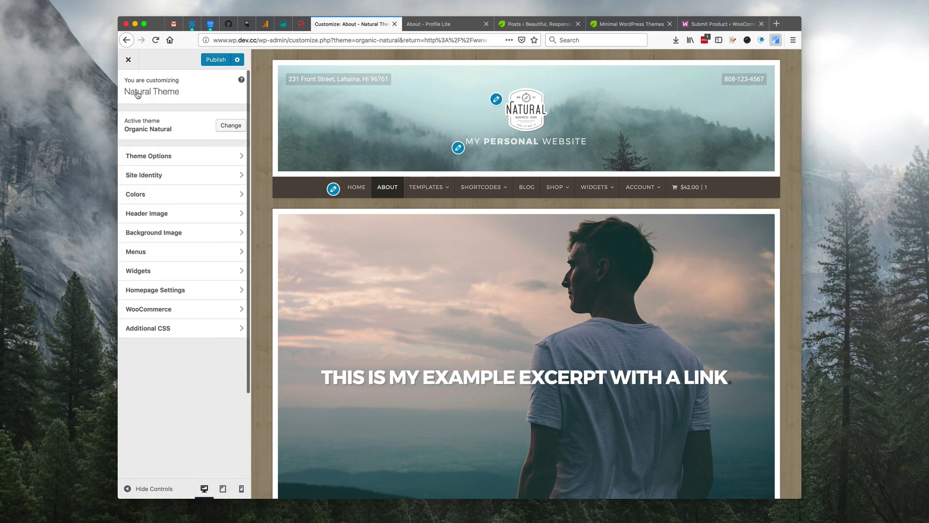
left_click(189, 158)
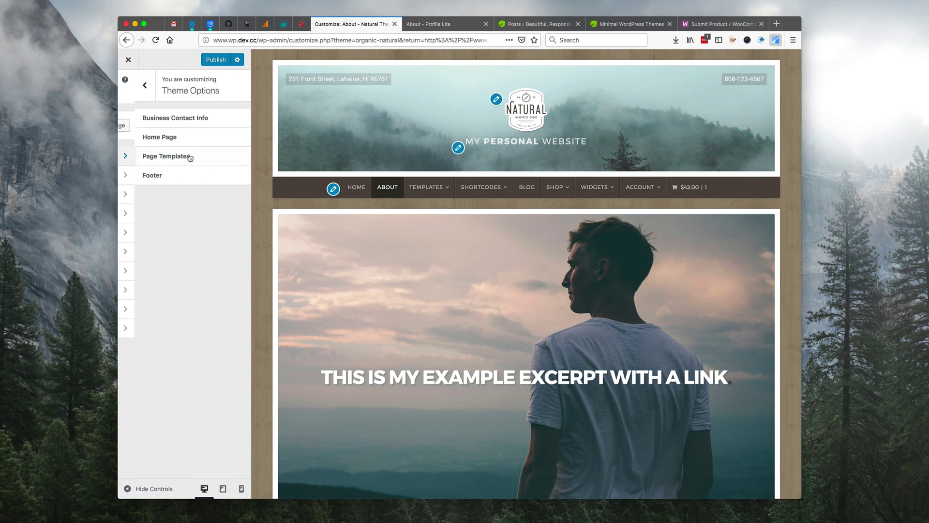
left_click(201, 119)
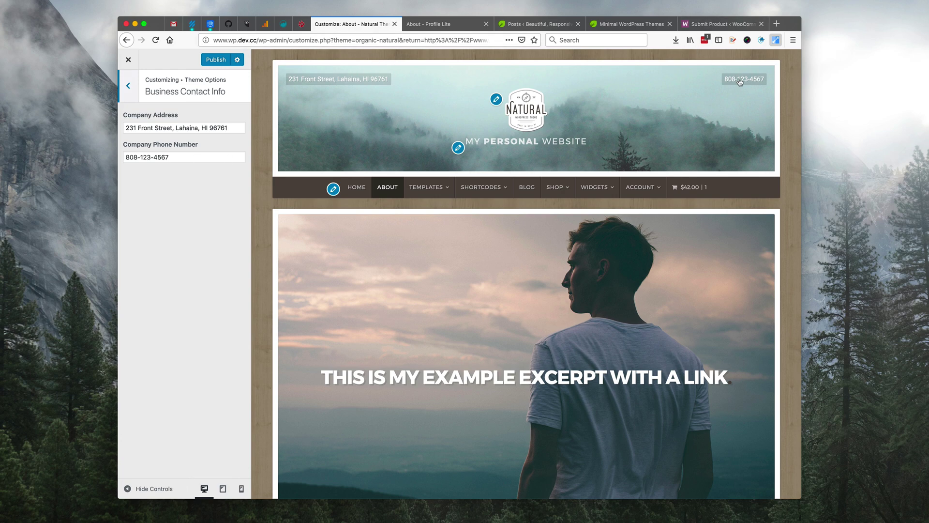
left_click(333, 190)
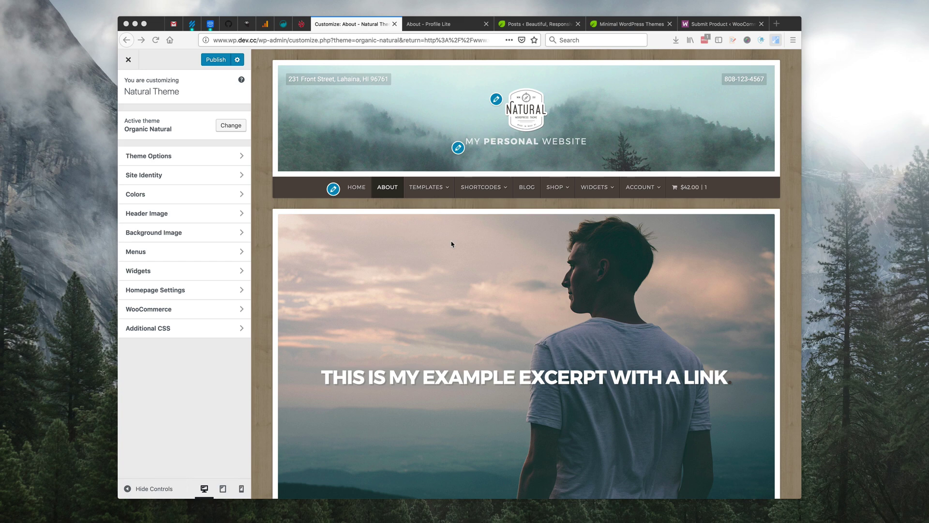
- Review Homepage Settings, then reach Theme Options > Home Page for the featured product categories
left_click(197, 291)
left_click(197, 291)
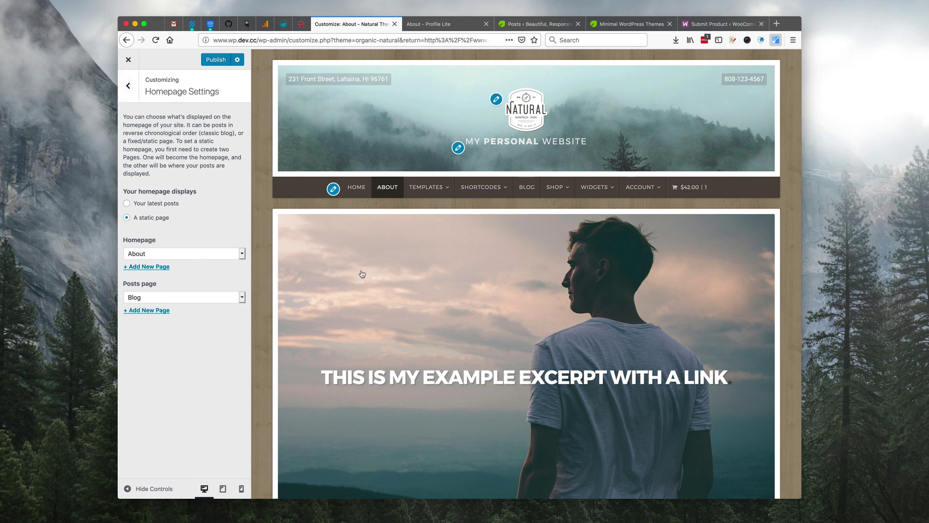
scroll(363, 276, "down", 4)
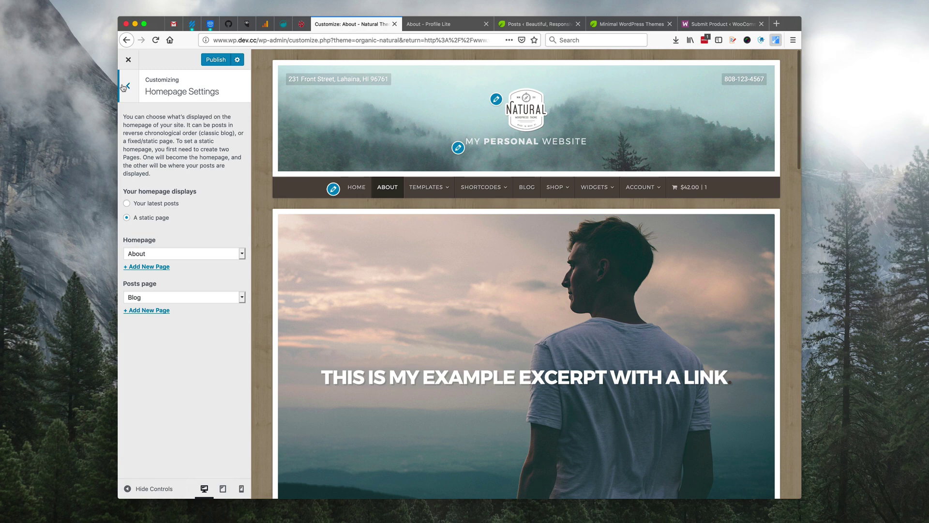
left_click(128, 86)
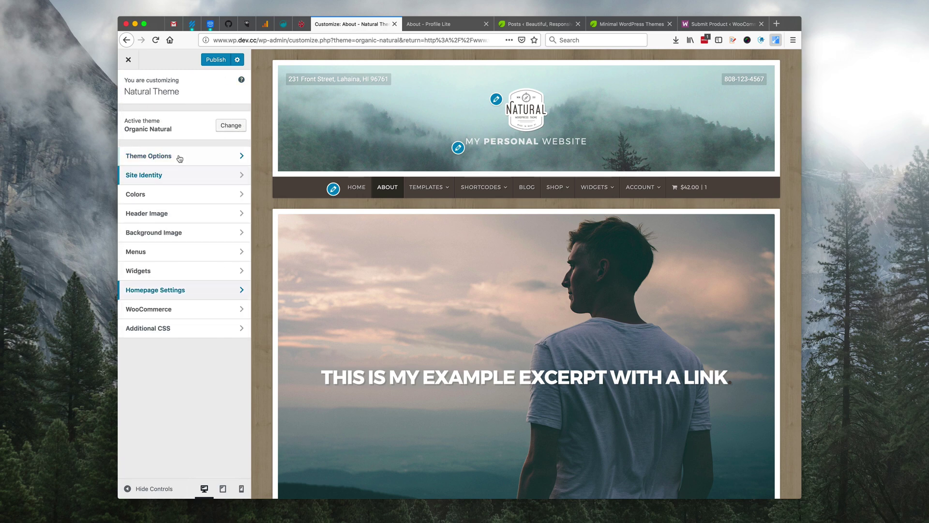
left_click(179, 156)
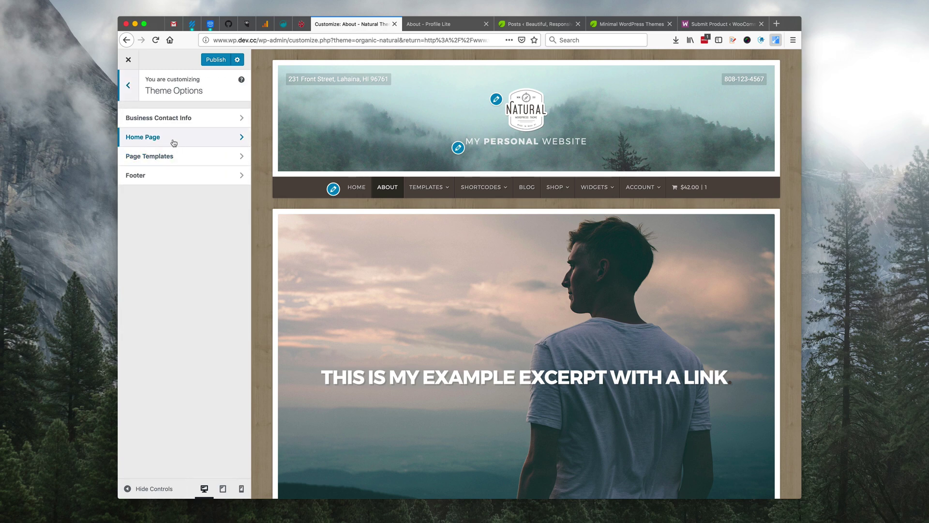
left_click(173, 141)
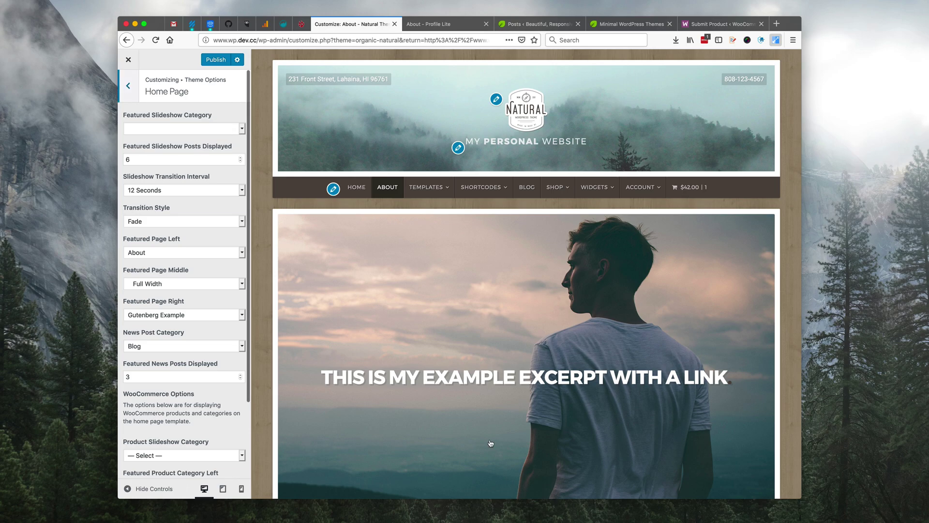
scroll(494, 429, "down", 5)
scroll(501, 407, "down", 3)
scroll(507, 379, "down", 4)
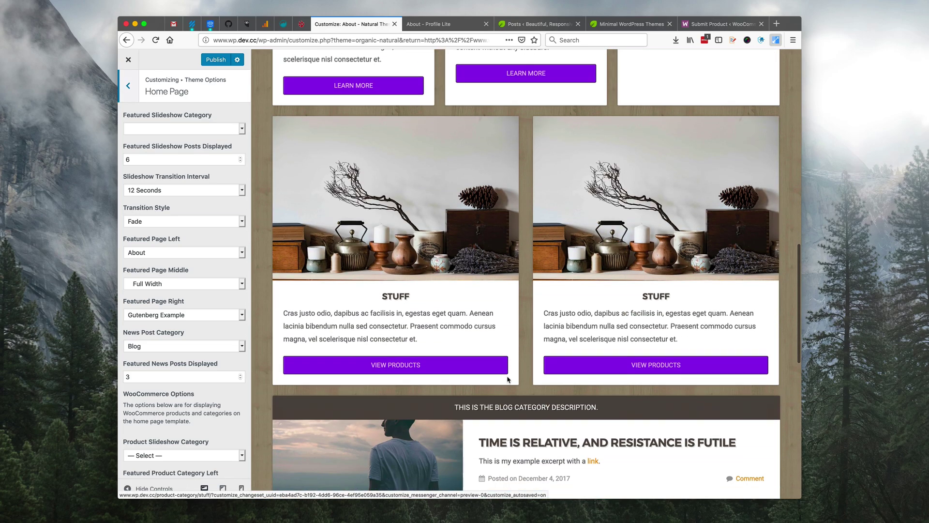
scroll(508, 379, "down", 2)
scroll(505, 385, "down", 5)
scroll(501, 392, "up", 5)
scroll(498, 400, "up", 4)
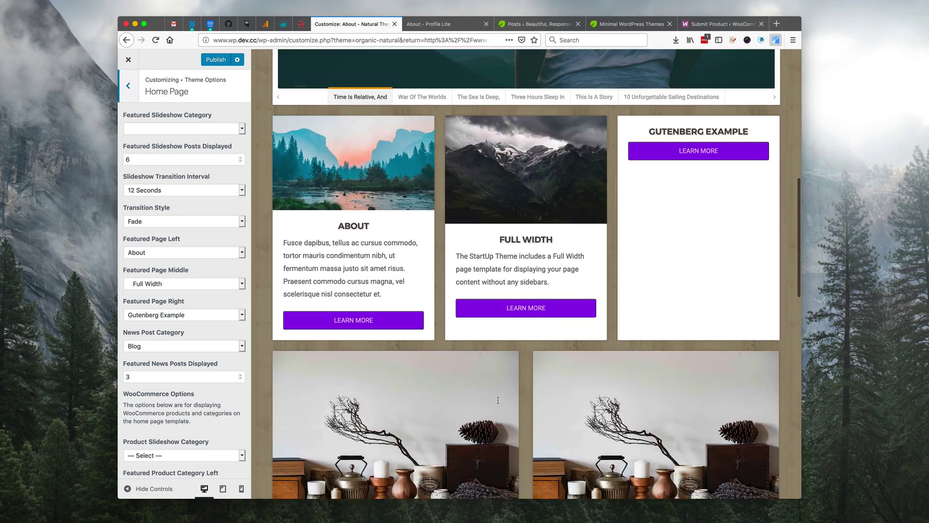
scroll(498, 400, "up", 4)
scroll(496, 402, "up", 4)
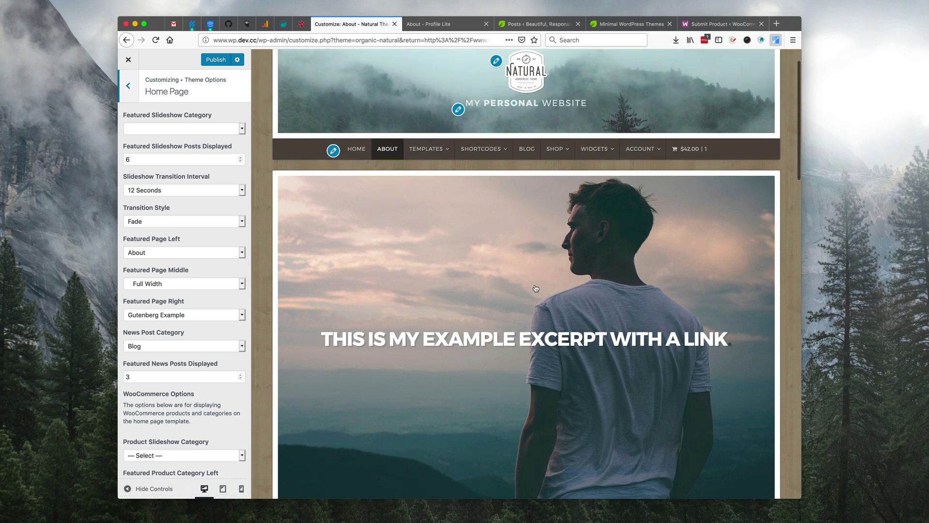
scroll(569, 293, "down", 2)
scroll(567, 297, "down", 2)
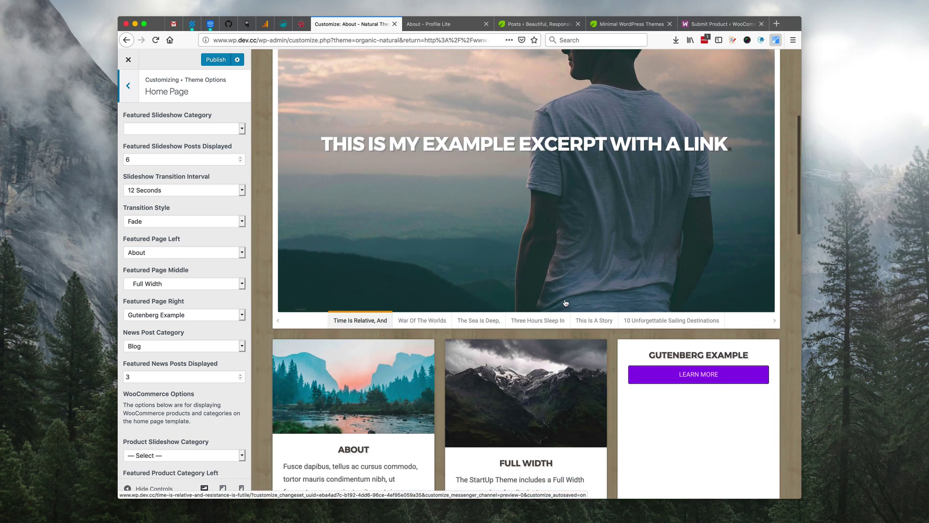
scroll(565, 303, "down", 2)
scroll(559, 291, "down", 1)
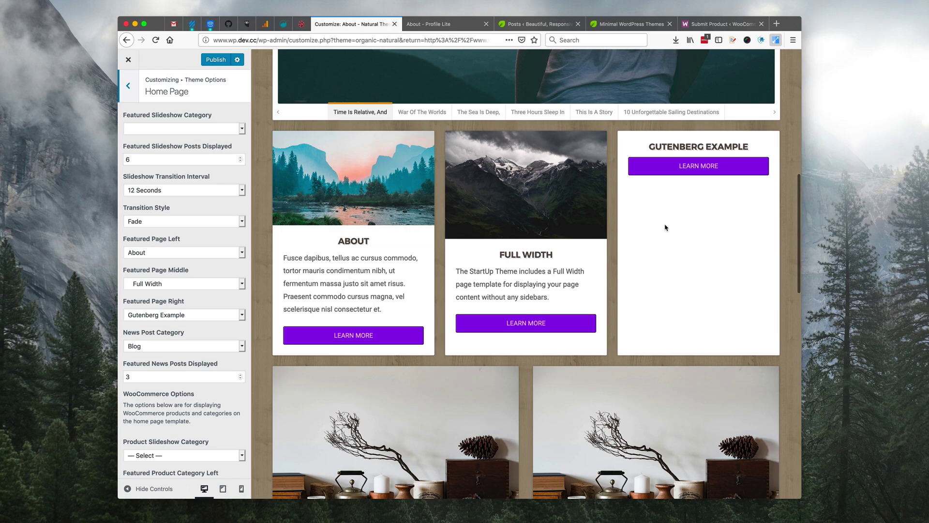
scroll(617, 262, "down", 1)
scroll(508, 326, "down", 2)
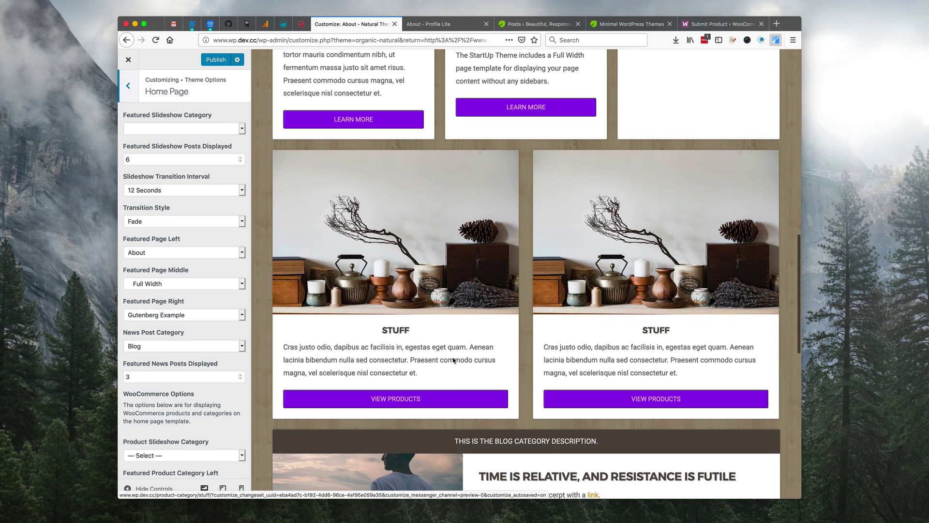
scroll(615, 239, "down", 2)
scroll(614, 240, "down", 2)
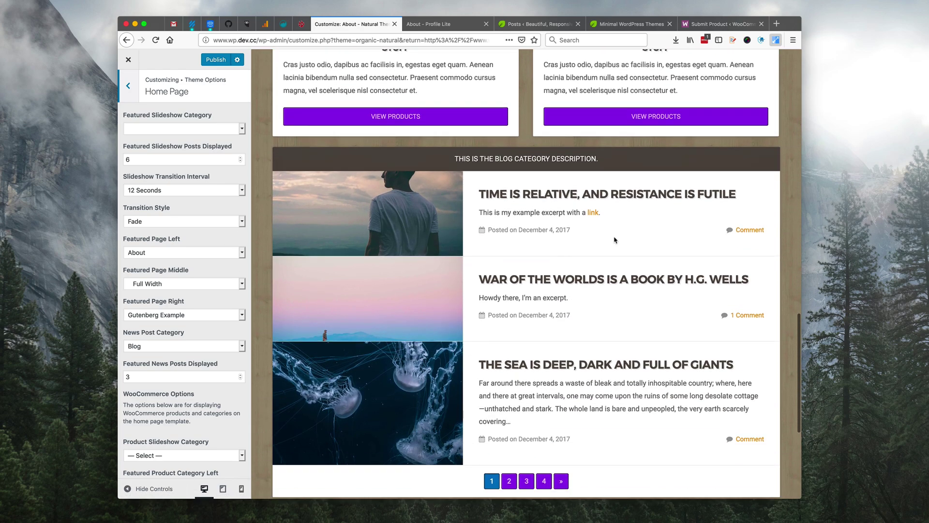
scroll(520, 313, "down", 1)
scroll(515, 314, "down", 2)
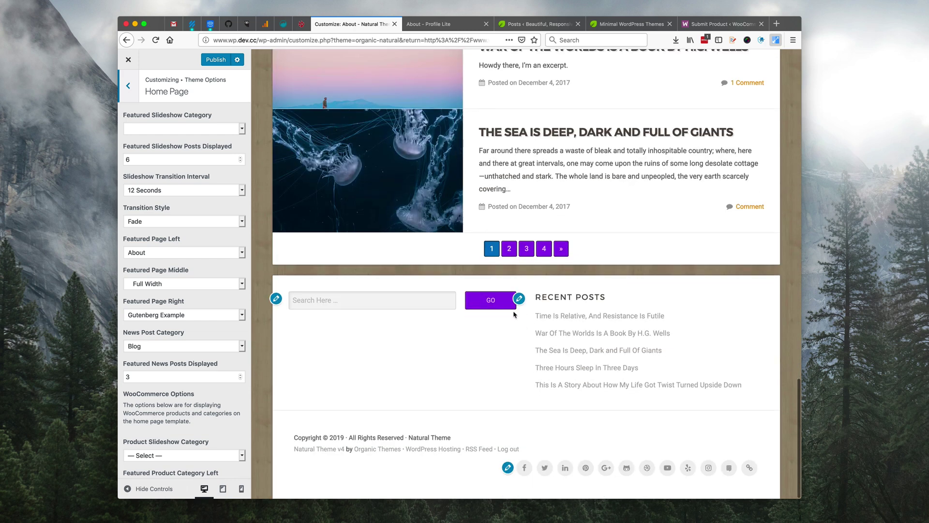
scroll(393, 350, "up", 2)
scroll(392, 356, "up", 3)
scroll(391, 368, "up", 2)
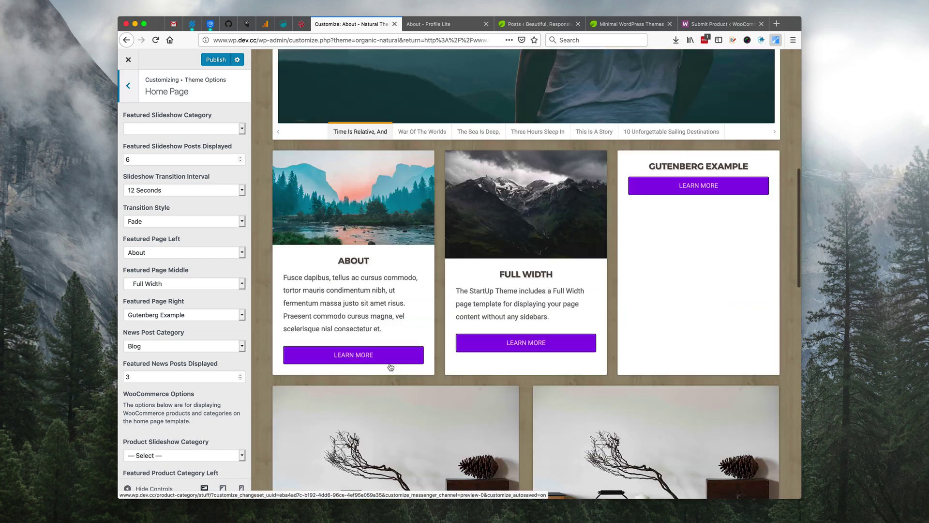
scroll(391, 368, "up", 4)
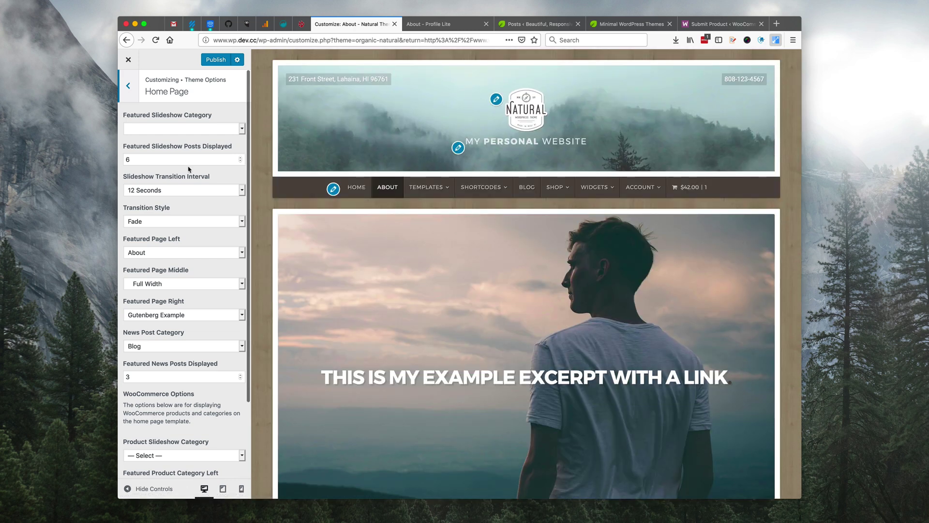
scroll(188, 169, "down", 3)
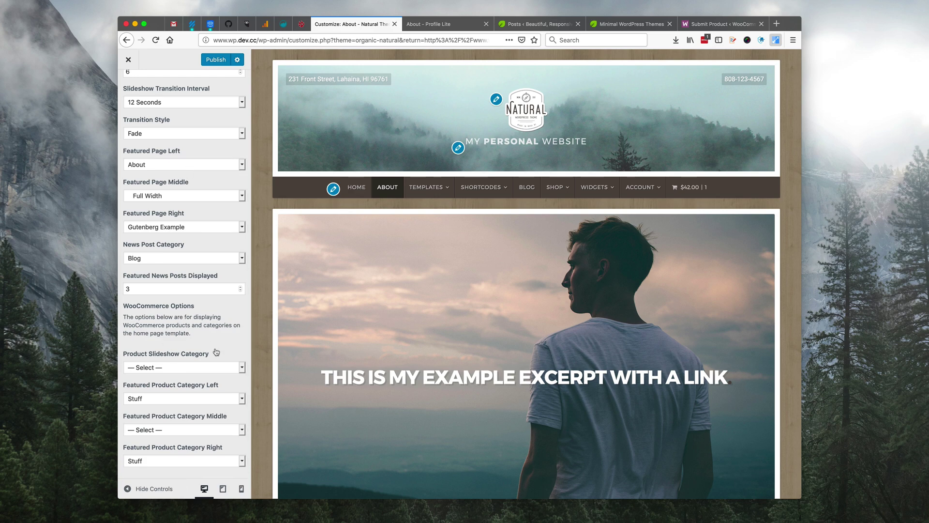
- Set Product Slideshow Category to Stuff and preview its slides through to Ninja Sword
left_click(188, 370)
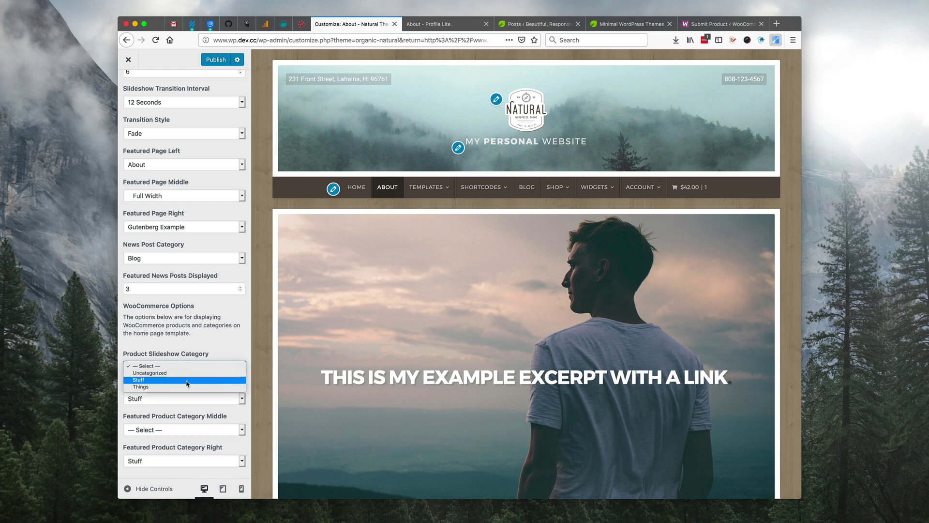
left_click(187, 383)
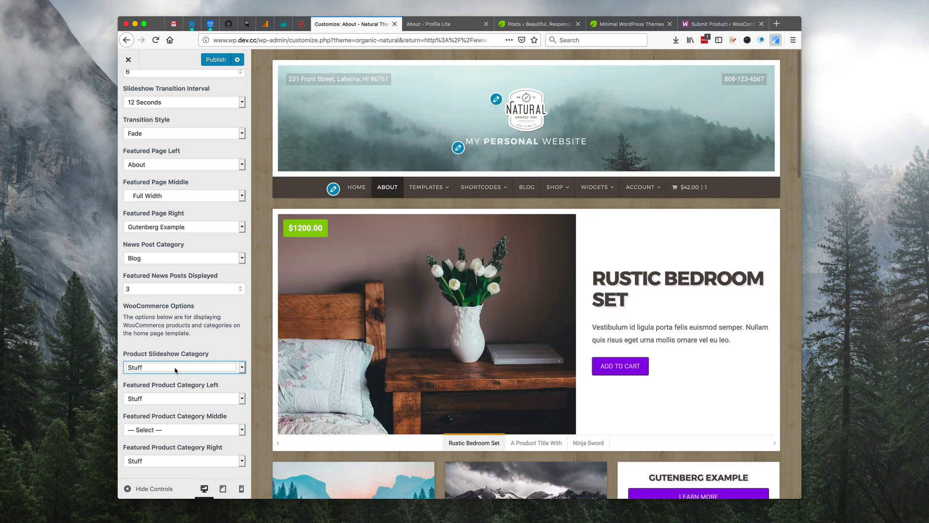
scroll(653, 336, "down", 2)
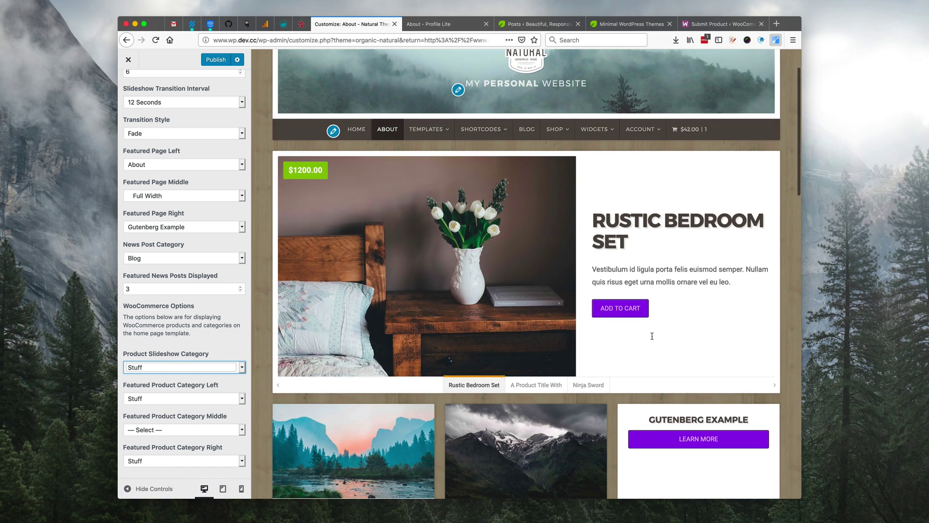
left_click(544, 372)
scroll(567, 378, "down", 1)
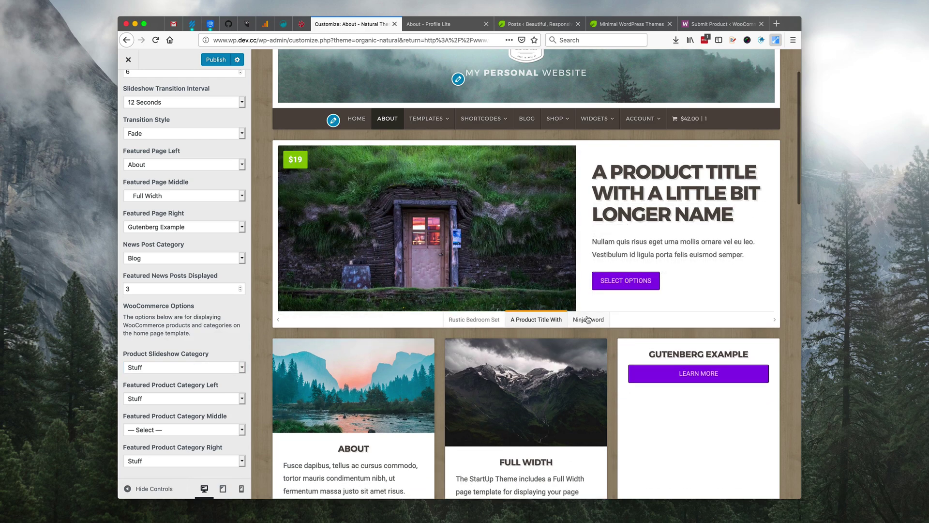
left_click(586, 320)
scroll(601, 319, "down", 2)
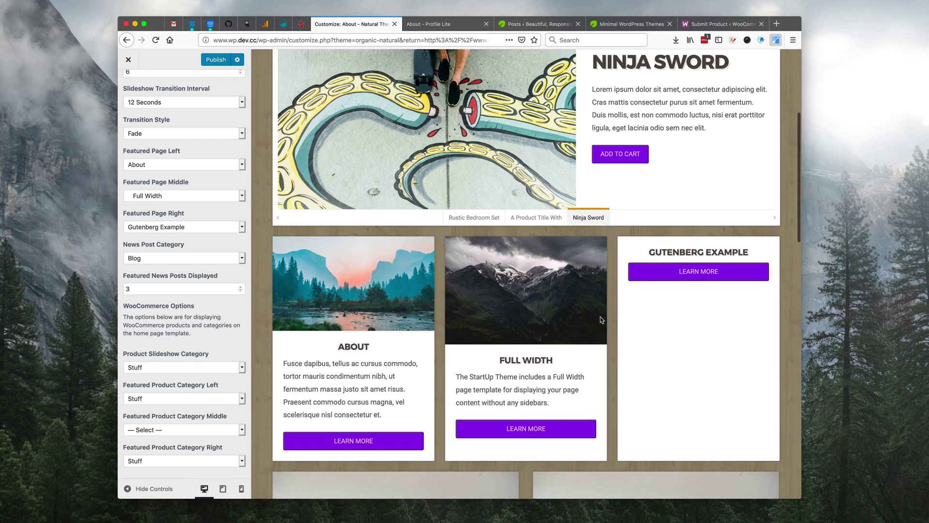
scroll(356, 408, "down", 3)
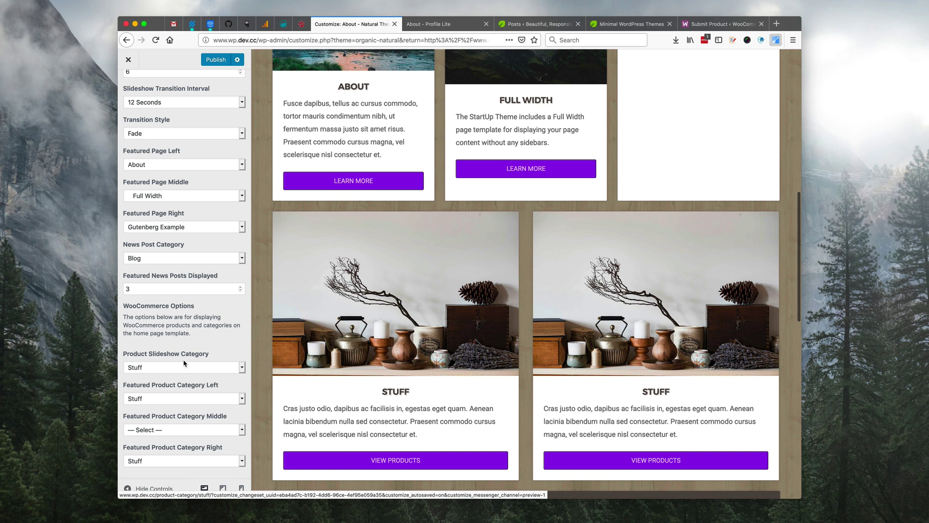
- Set Featured Product Category Middle to Stuff so all three tiles feature Stuff
left_click(228, 430)
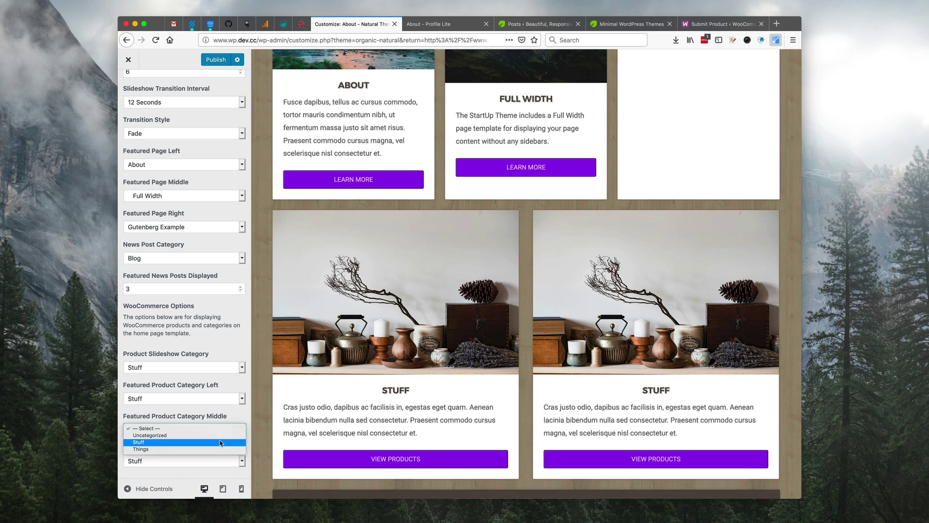
left_click(220, 442)
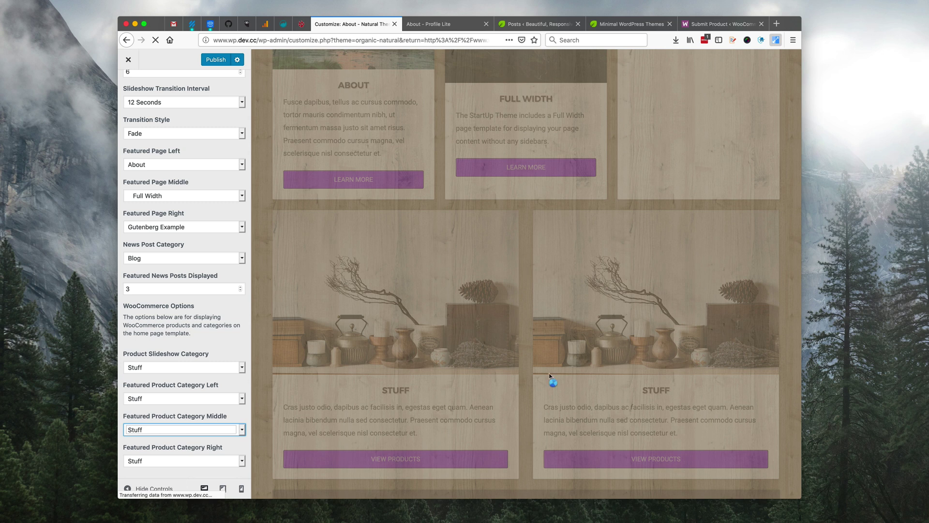
scroll(538, 330, "down", 4)
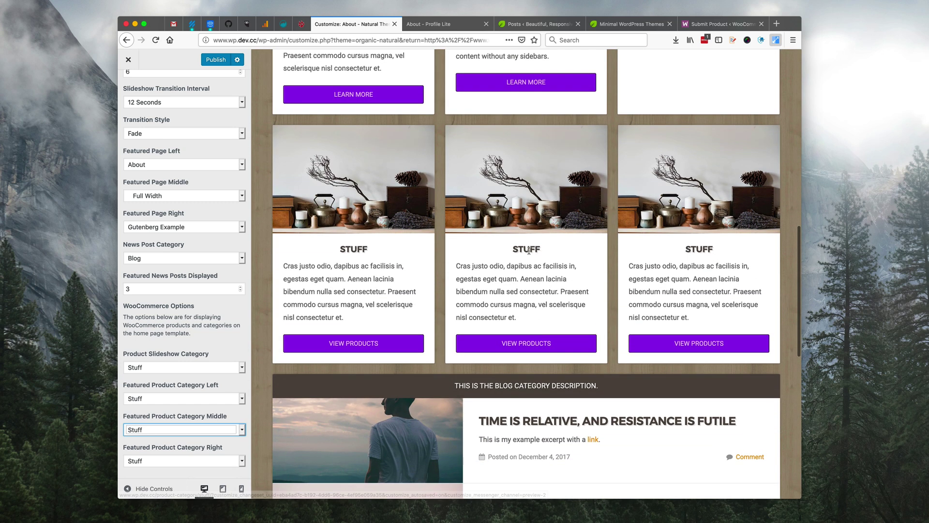
scroll(436, 330, "down", 1)
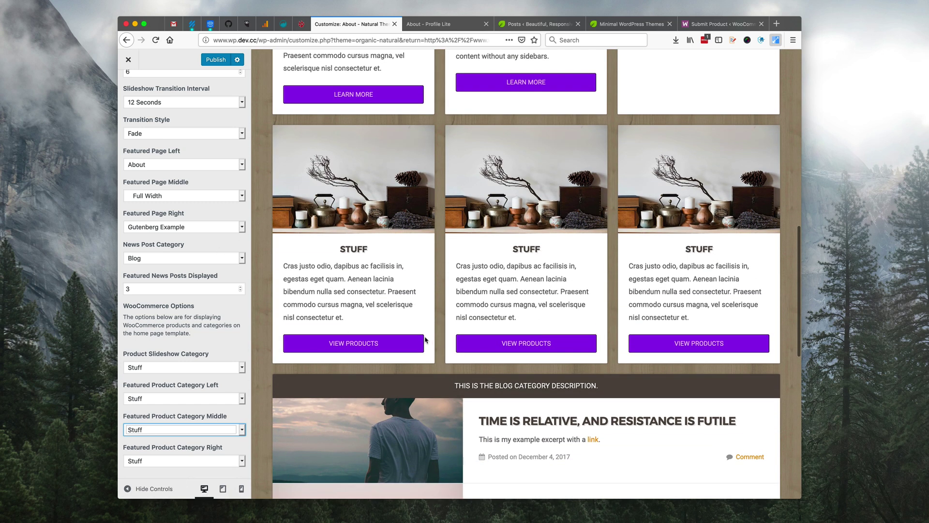
left_click(387, 347)
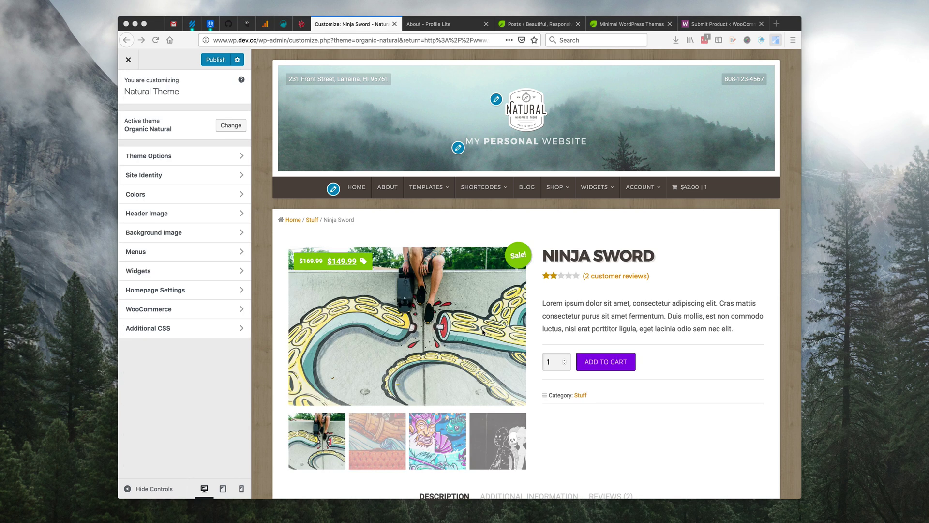
- Review Theme Options' Page Templates and Footer settings, then return to the main Customizer menu
left_click(197, 156)
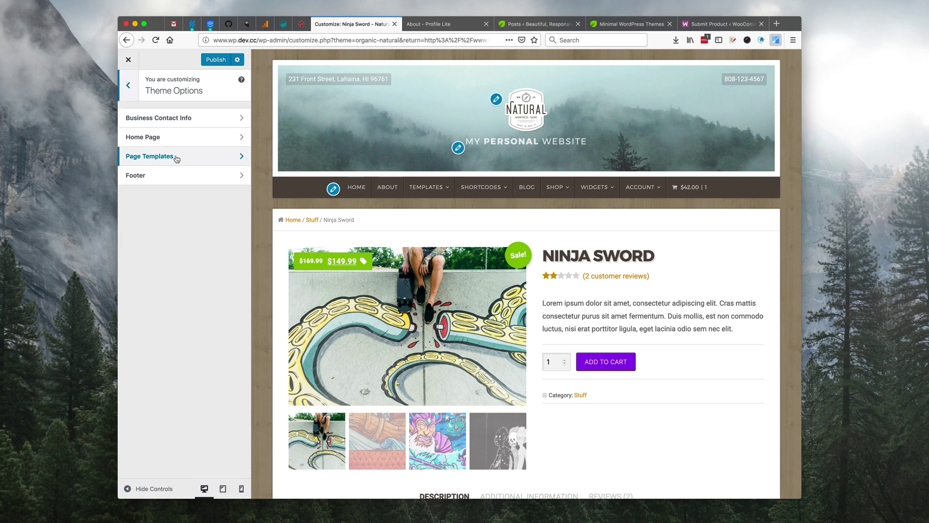
left_click(208, 161)
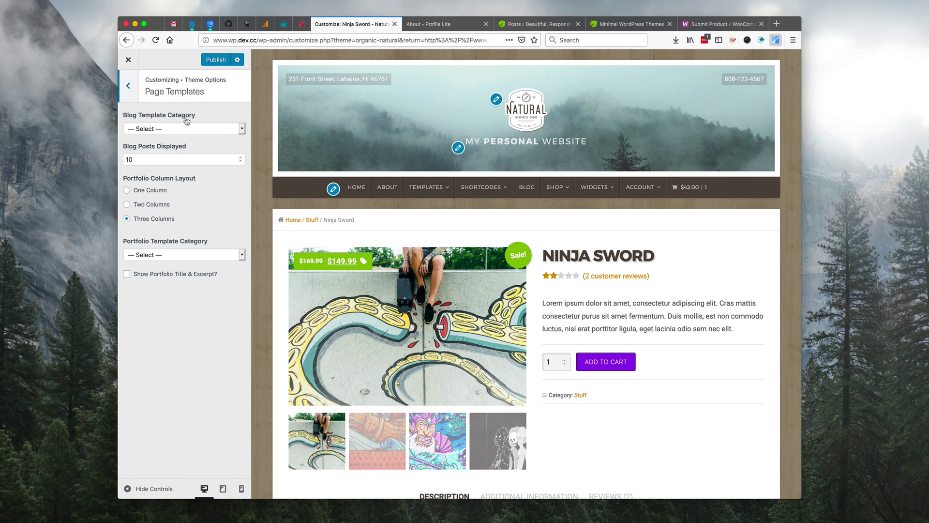
left_click(128, 87)
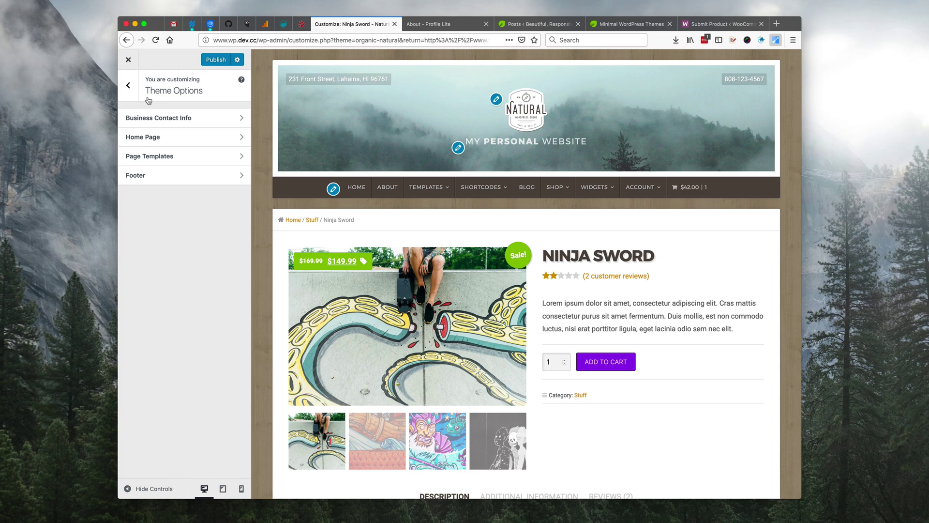
left_click(196, 180)
scroll(306, 182, "down", 10)
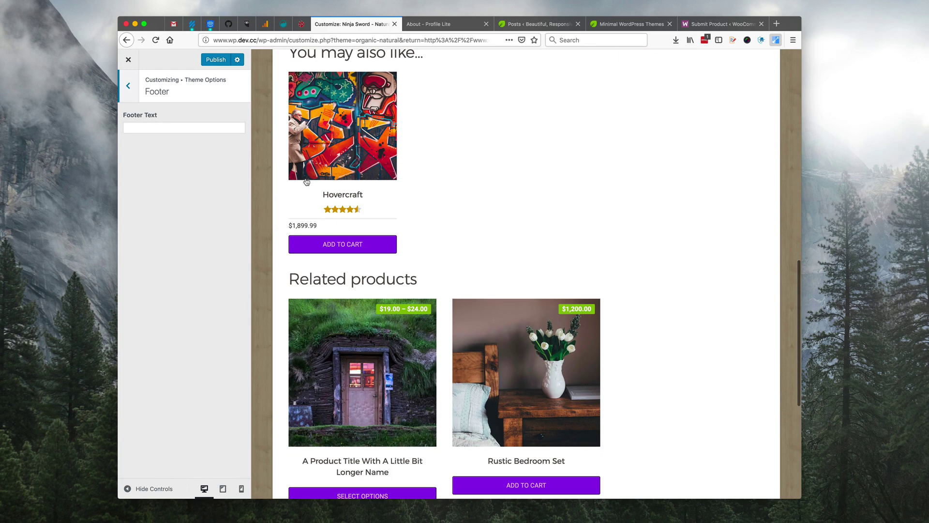
scroll(307, 182, "down", 5)
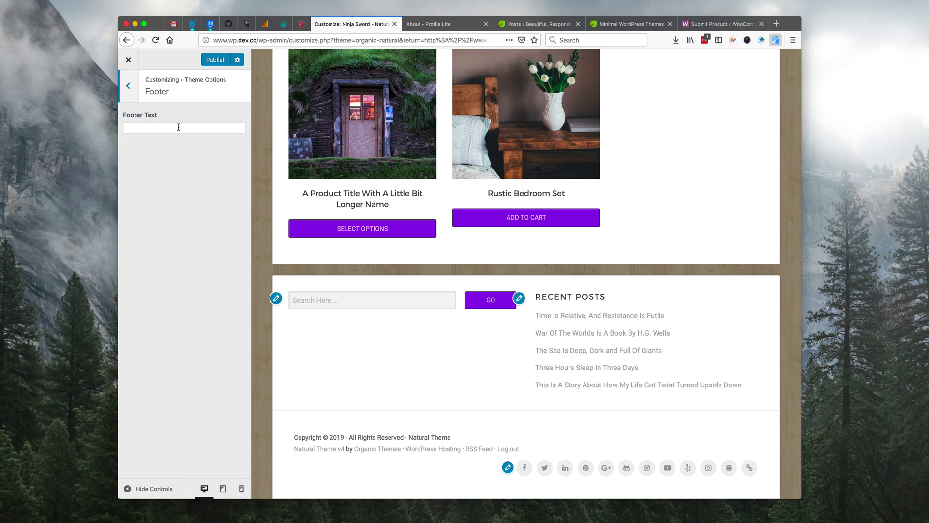
left_click(128, 86)
scroll(477, 370, "up", 5)
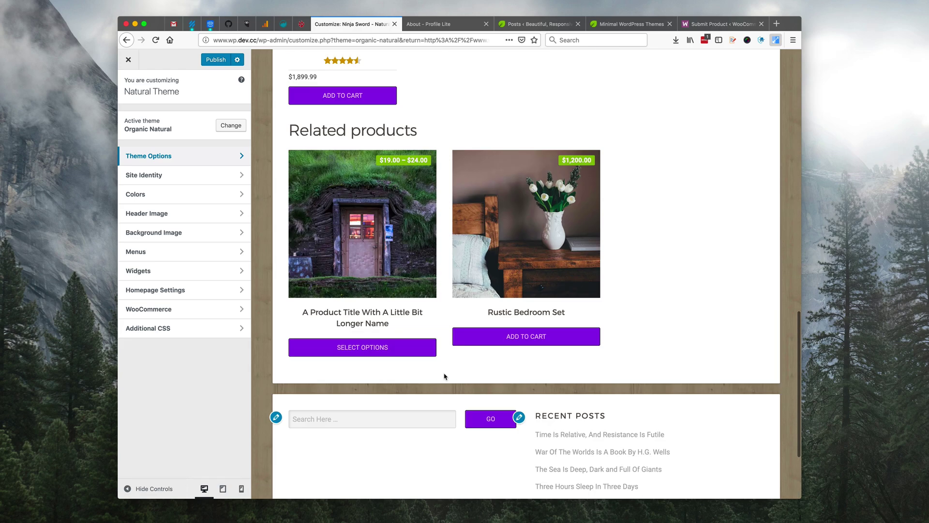
scroll(509, 392, "up", 5)
scroll(545, 422, "up", 5)
scroll(674, 370, "up", 5)
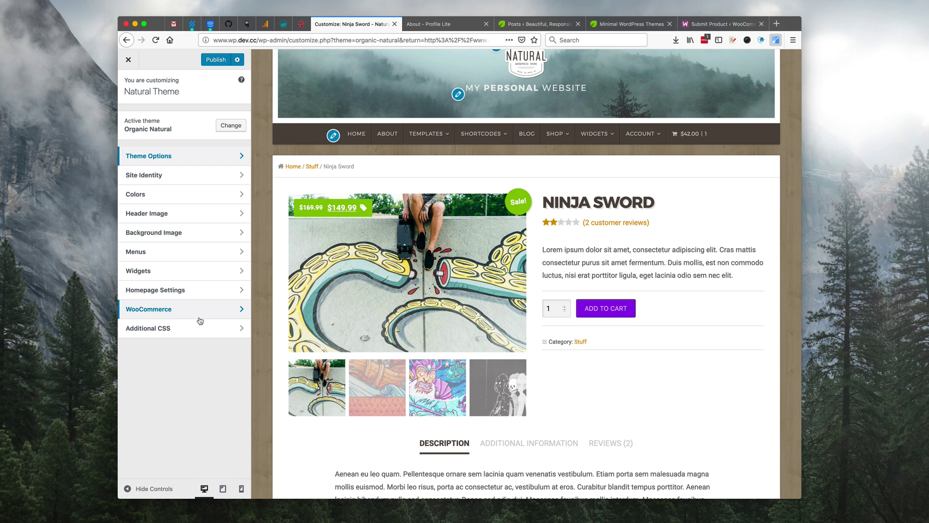
- In Colors, set Navigation Background Color to dark navy #484c60
left_click(183, 193)
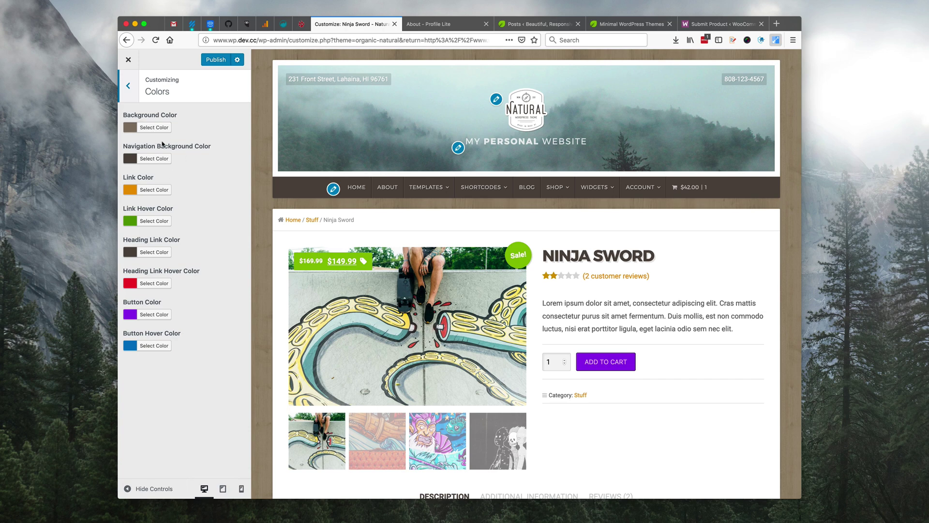
left_click(154, 158)
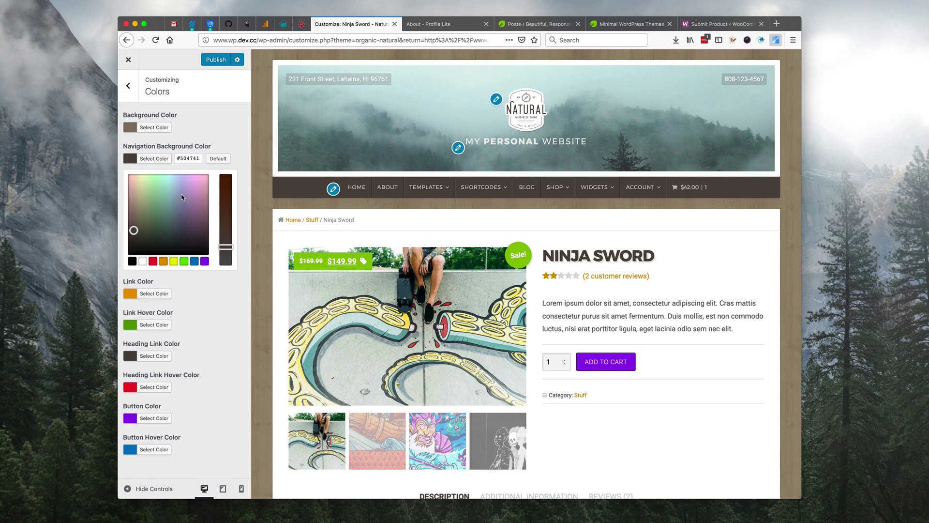
left_click(183, 200)
left_click_drag(170, 197, 180, 225)
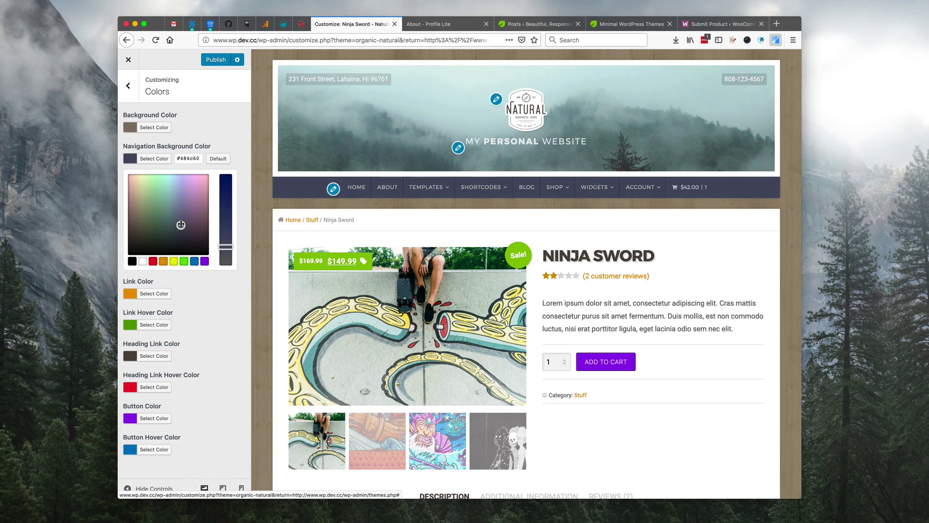